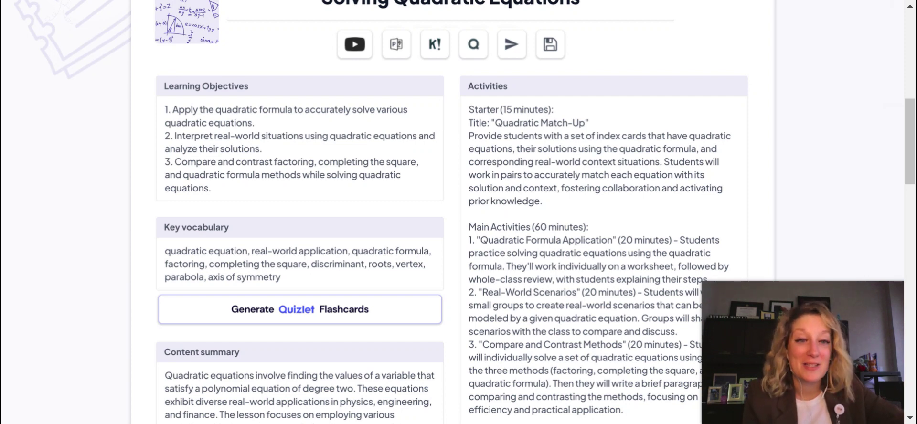
- Review the sample Solving Quadratic Equations lesson plan, from its learning objectives to the assessment and differentiation sections
{"action": "scroll", "coordinate": [546, 153], "scroll_direction": "down", "scroll_amount": 3}
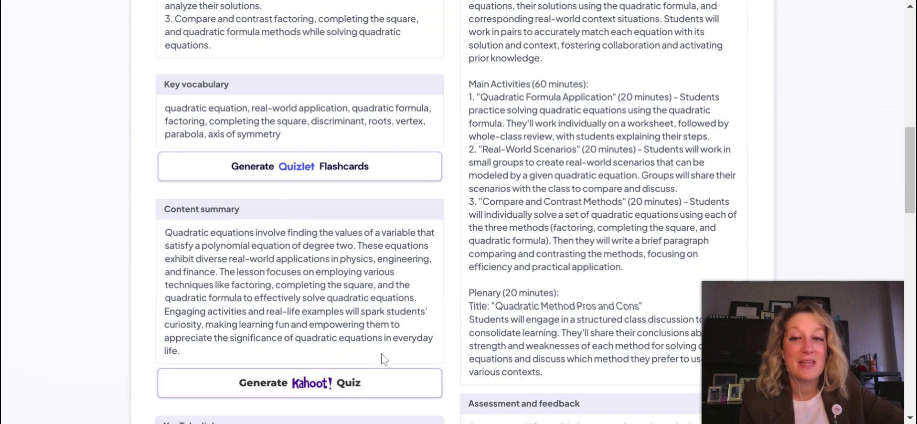
{"action": "scroll", "coordinate": [385, 360], "scroll_direction": "down", "scroll_amount": 2}
{"action": "scroll", "coordinate": [373, 258], "scroll_direction": "down", "scroll_amount": 2}
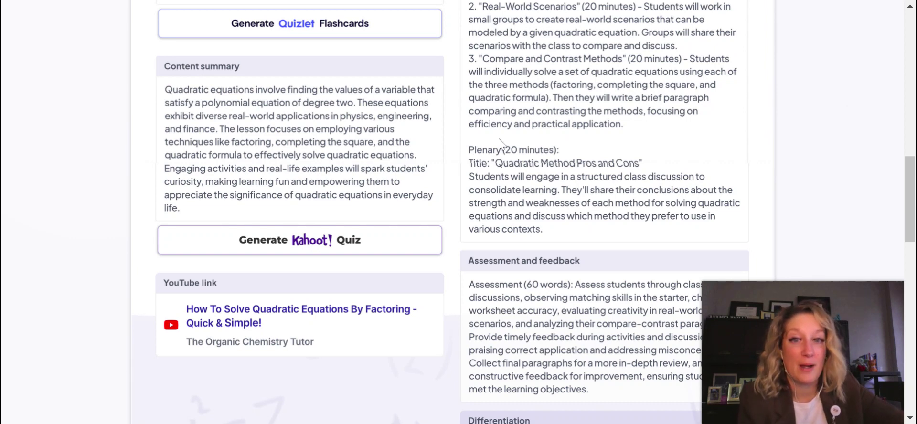
{"action": "scroll", "coordinate": [498, 142], "scroll_direction": "down", "scroll_amount": 5}
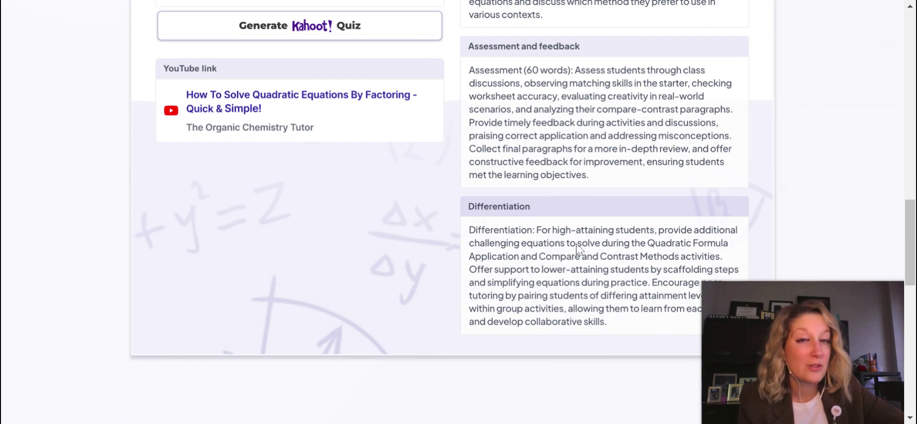
{"action": "scroll", "coordinate": [579, 246], "scroll_direction": "up", "scroll_amount": 2}
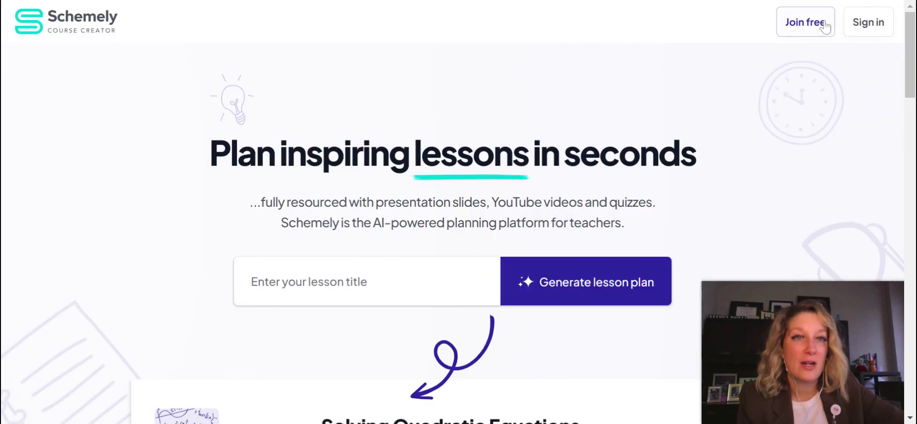
- Sign in to Schemely with the existing Google account
{"action": "left_click", "coordinate": [869, 24]}
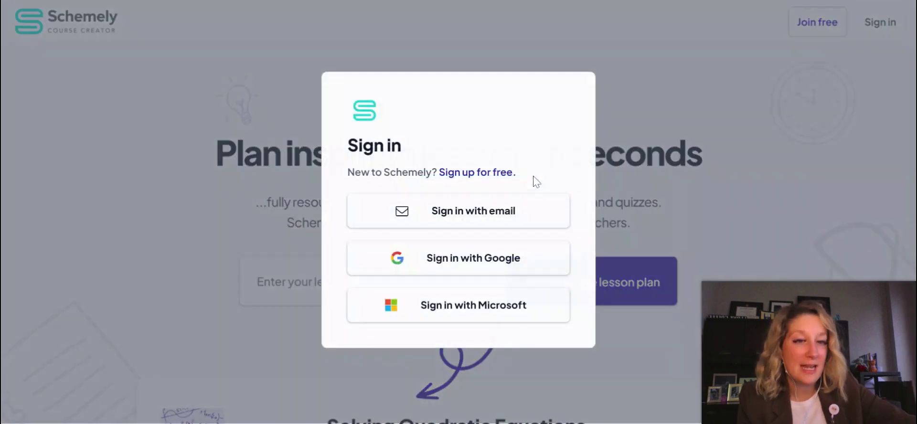
{"action": "left_click", "coordinate": [492, 266]}
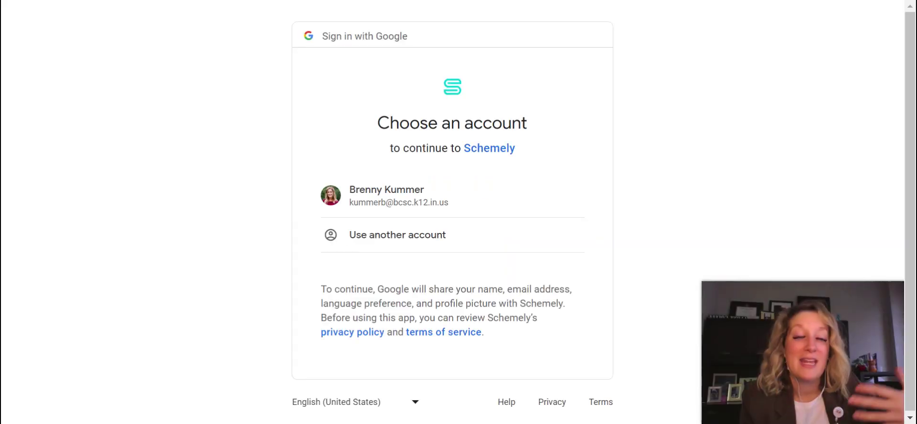
{"action": "left_click", "coordinate": [362, 206]}
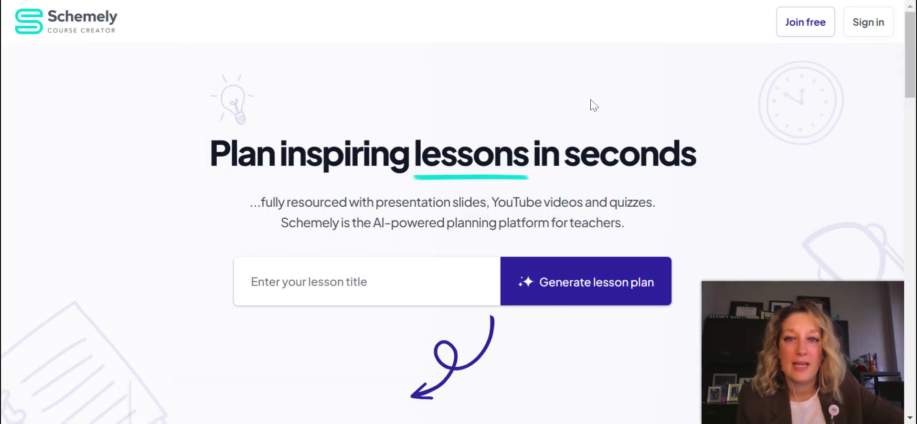
{"action": "scroll", "coordinate": [589, 102], "scroll_direction": "down", "scroll_amount": 3}
{"action": "left_click", "coordinate": [350, 154]}
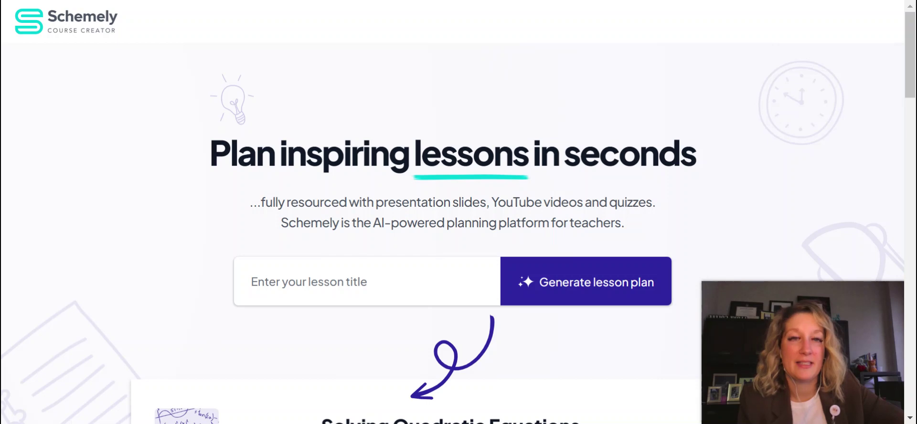
{"action": "left_click", "coordinate": [457, 259]}
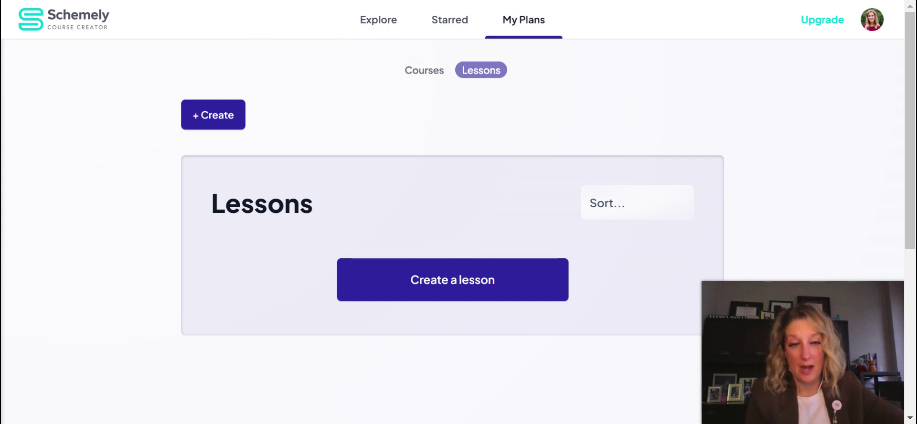
- Start a new lesson titled "Chinese dynasties" for the student age group 13-14
{"action": "scroll", "coordinate": [627, 243], "scroll_direction": "down", "scroll_amount": 3}
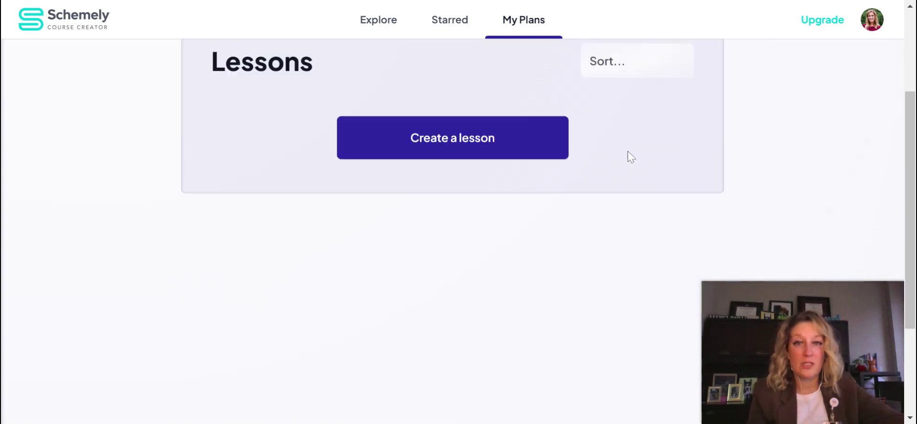
{"action": "scroll", "coordinate": [618, 88], "scroll_direction": "up", "scroll_amount": 3}
{"action": "left_click", "coordinate": [471, 277]}
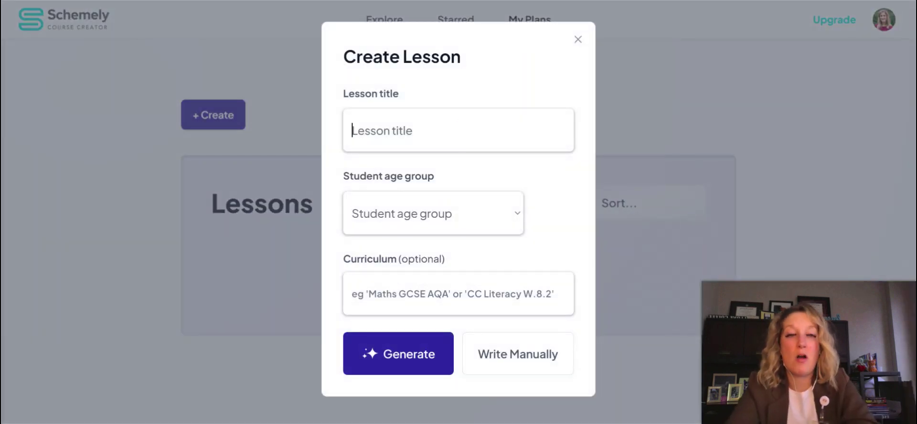
{"action": "type", "text": "Chinese dynasties"}
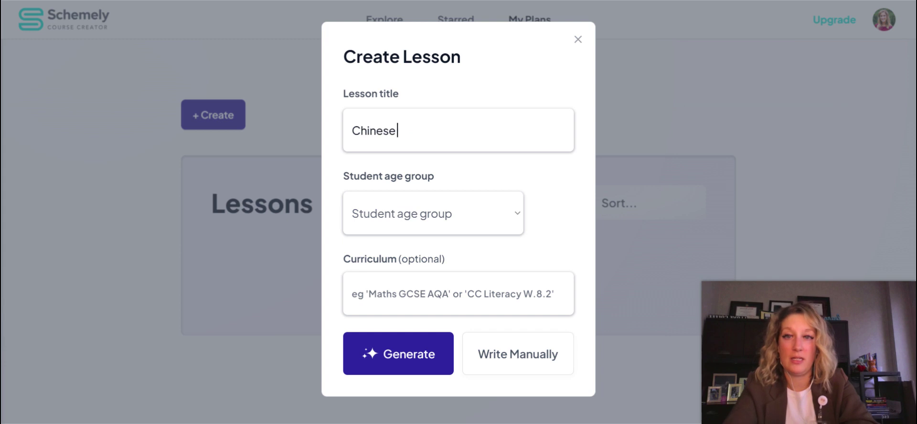
{"action": "left_click", "coordinate": [448, 212]}
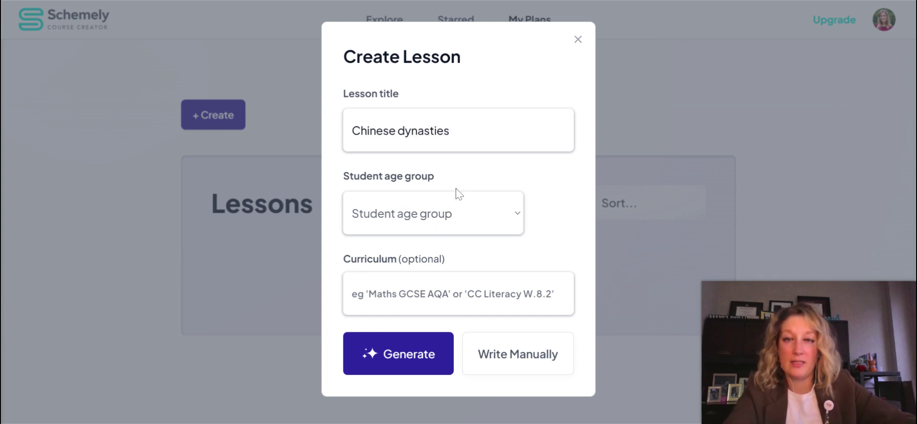
{"action": "key", "text": "Return"}
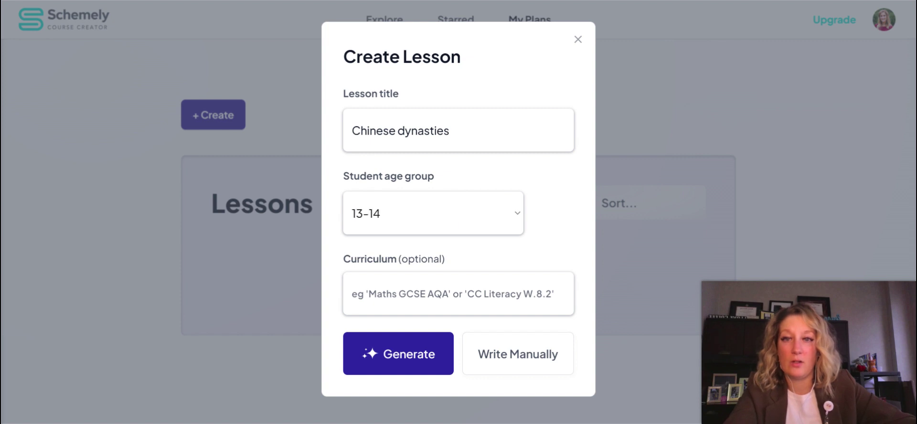
- Set the lesson's curriculum to "Social studies" and generate the lesson plan
{"action": "left_click", "coordinate": [404, 296]}
{"action": "type", "text": "So"}
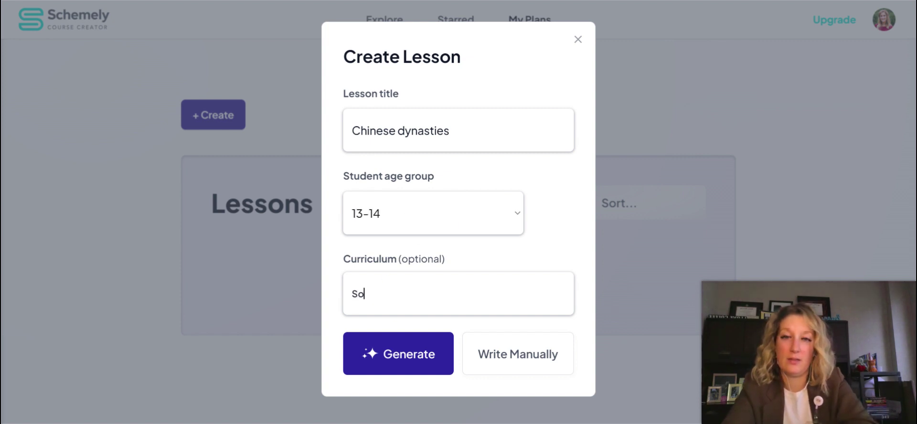
{"action": "type", "text": "cial studies"}
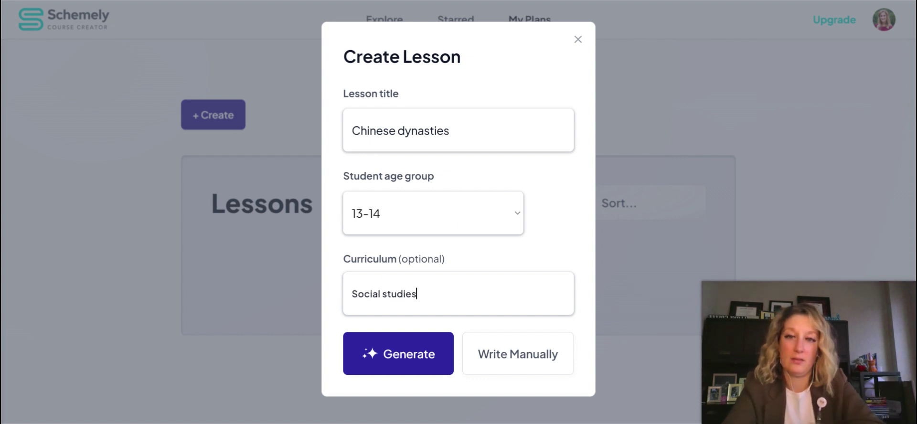
{"action": "left_click", "coordinate": [403, 357]}
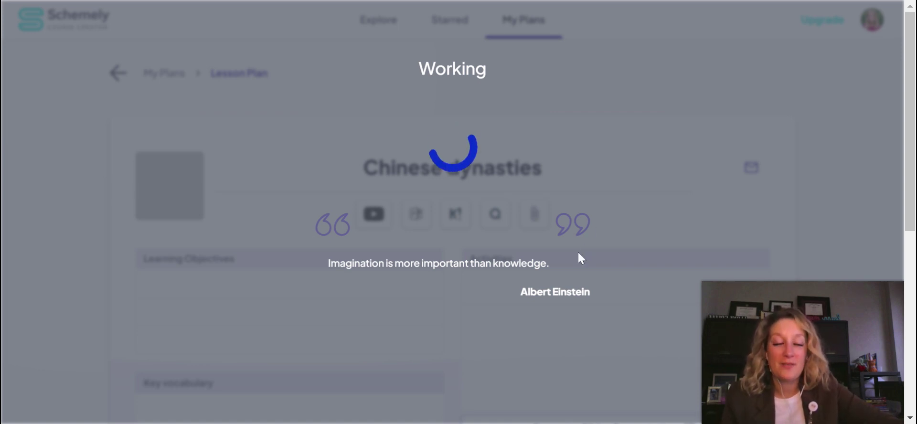
- Examine the generated Chinese dynasties lesson plan, including its learning objectives, key vocabulary, and starter, main and plenary activities
{"action": "scroll", "coordinate": [585, 246], "scroll_direction": "down", "scroll_amount": 2}
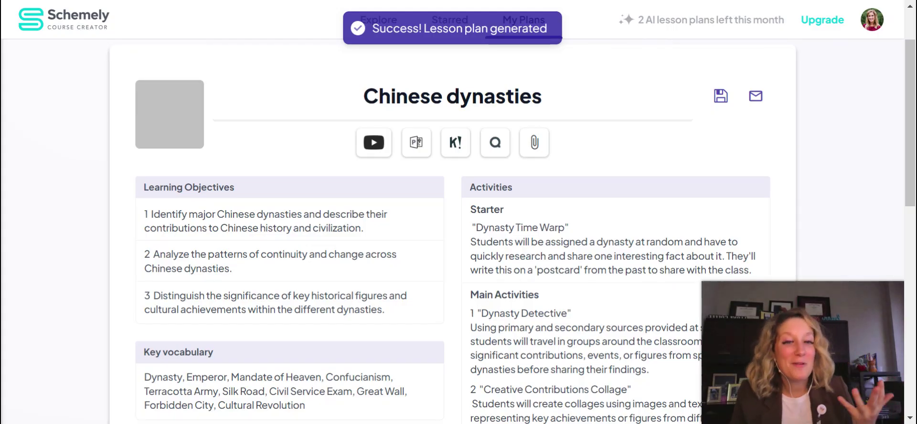
{"action": "mouse_move", "coordinate": [199, 113]}
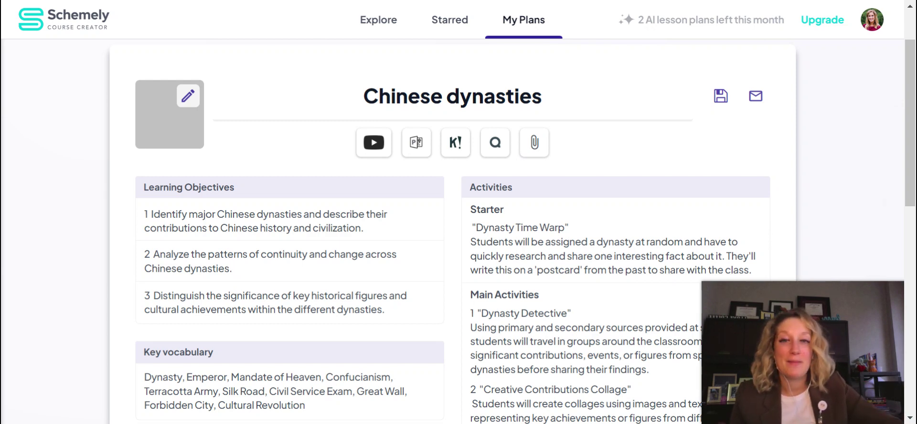
{"action": "scroll", "coordinate": [452, 229], "scroll_direction": "down", "scroll_amount": 2}
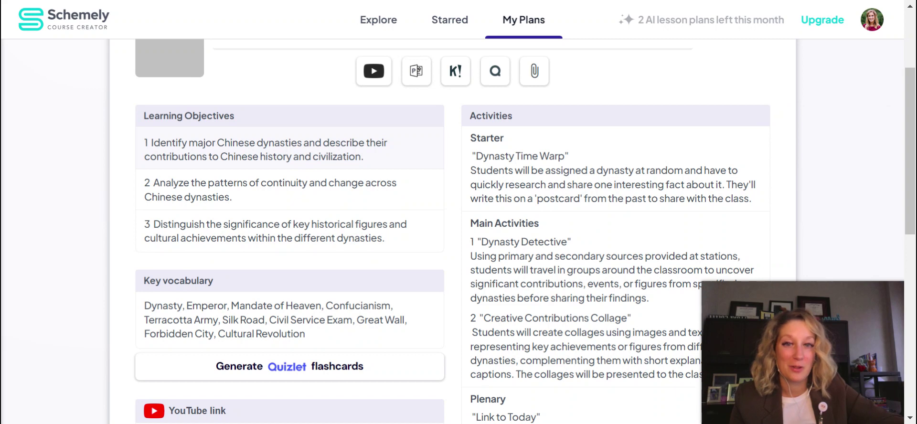
{"action": "scroll", "coordinate": [458, 229], "scroll_direction": "down", "scroll_amount": 2}
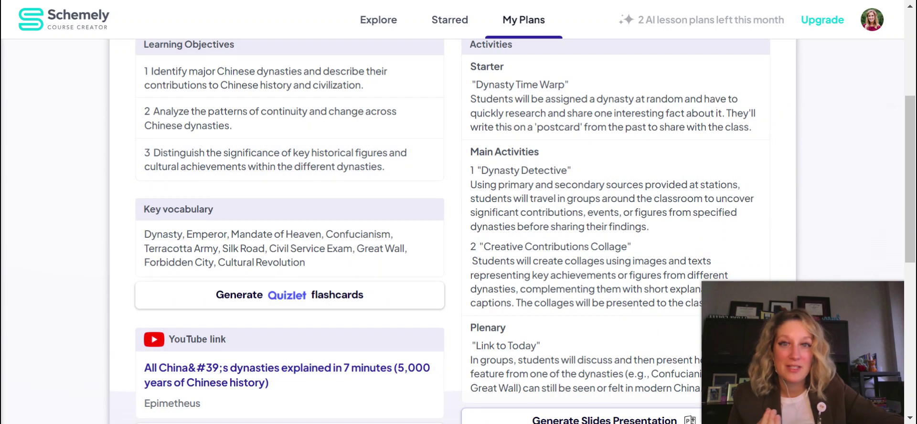
{"action": "left_click_drag", "start_coordinate": [668, 92], "coordinate": [476, 84]}
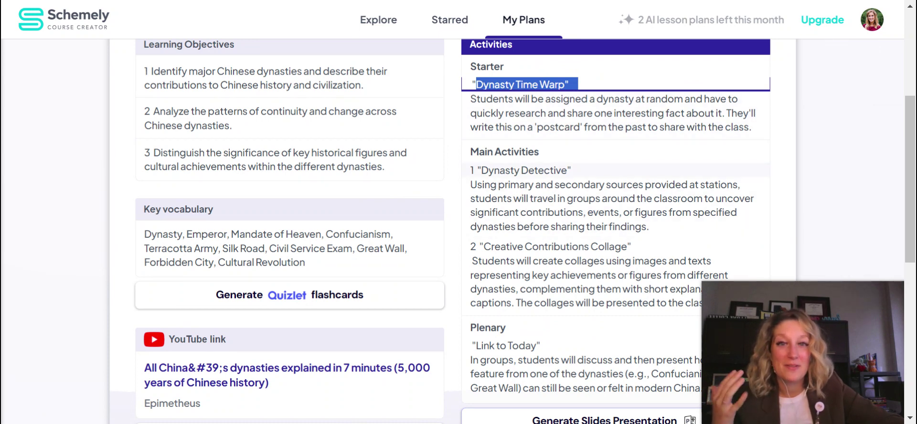
{"action": "scroll", "coordinate": [458, 229], "scroll_direction": "down", "scroll_amount": 2}
{"action": "scroll", "coordinate": [458, 229], "scroll_direction": "up", "scroll_amount": 2}
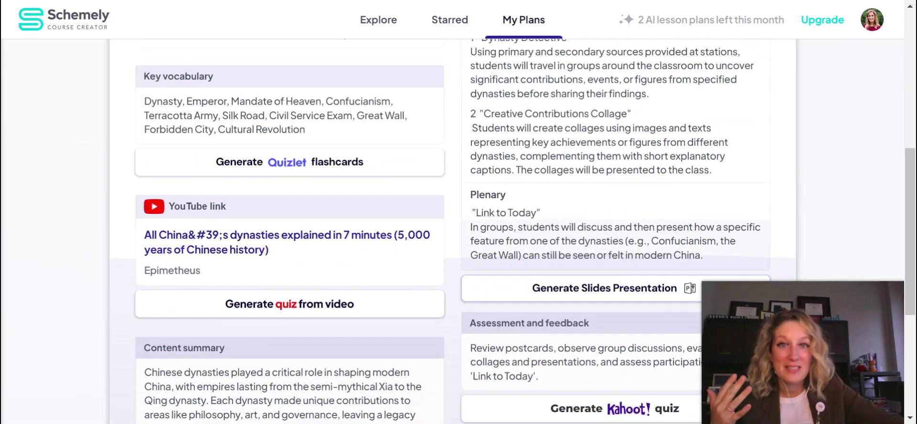
{"action": "left_click", "coordinate": [589, 198]}
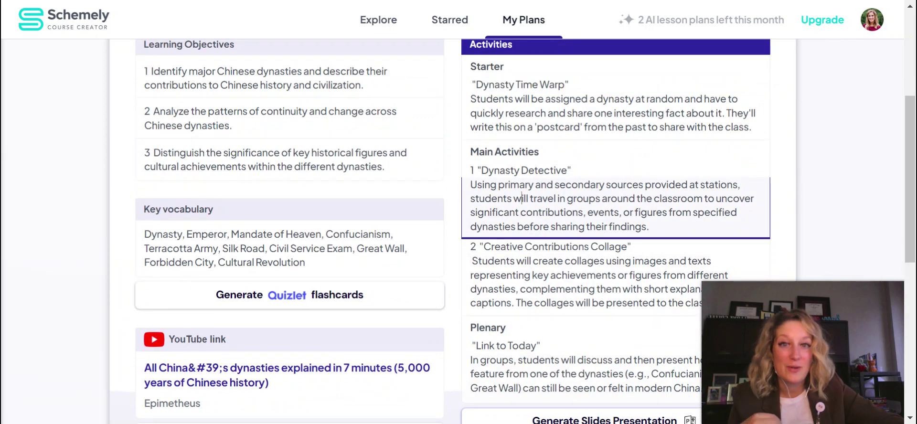
{"action": "scroll", "coordinate": [554, 229], "scroll_direction": "up", "scroll_amount": 5}
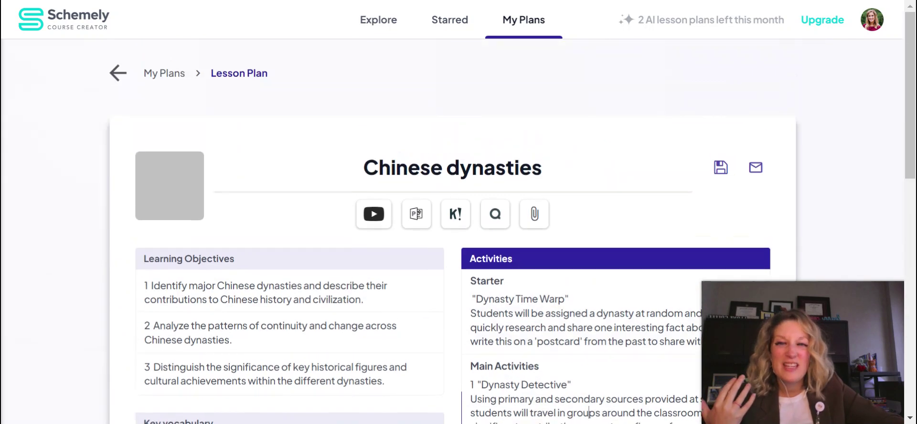
{"action": "scroll", "coordinate": [604, 214], "scroll_direction": "down", "scroll_amount": 2}
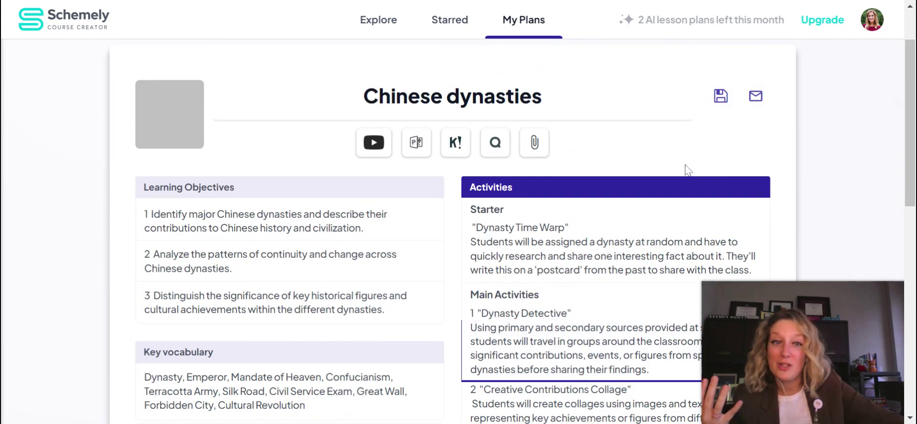
{"action": "scroll", "coordinate": [677, 176], "scroll_direction": "down", "scroll_amount": 2}
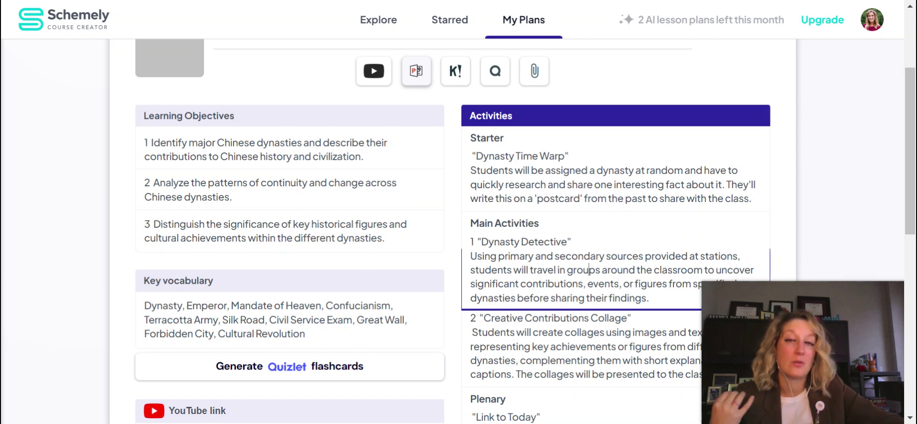
{"action": "scroll", "coordinate": [320, 171], "scroll_direction": "down", "scroll_amount": 5}
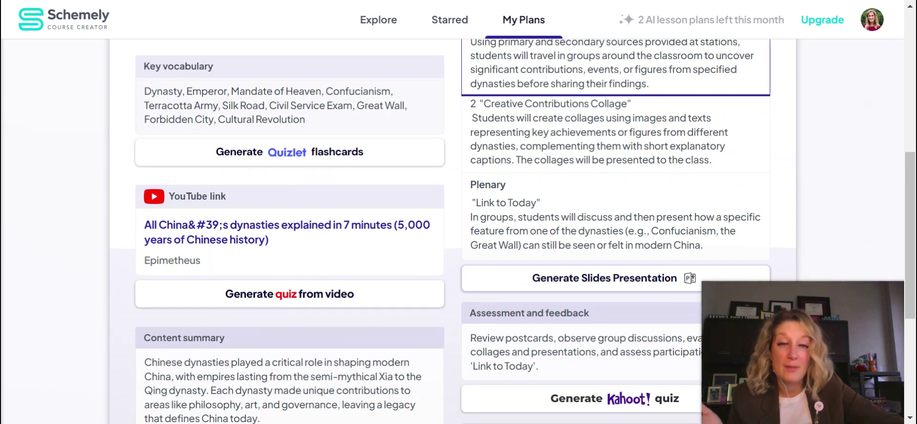
{"action": "left_click", "coordinate": [312, 119]}
{"action": "type", "text": "\\\\"}
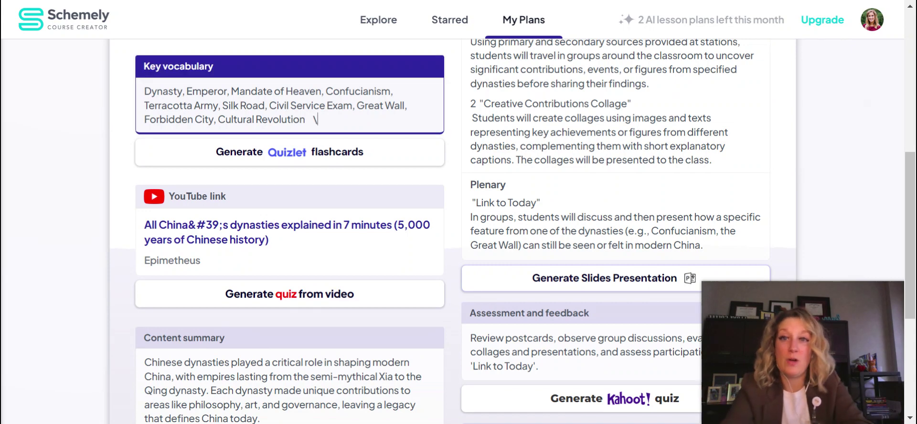
{"action": "key", "text": "BackSpace"}
{"action": "key", "text": "BackSpace"}
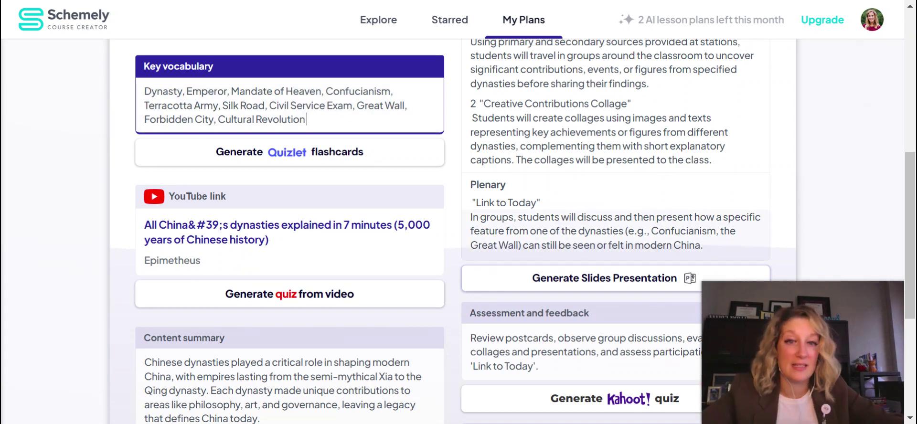
- Look through the rest of the lesson plan and generate Quizlet flashcards from its key vocabulary
{"action": "scroll", "coordinate": [477, 224], "scroll_direction": "down", "scroll_amount": 2}
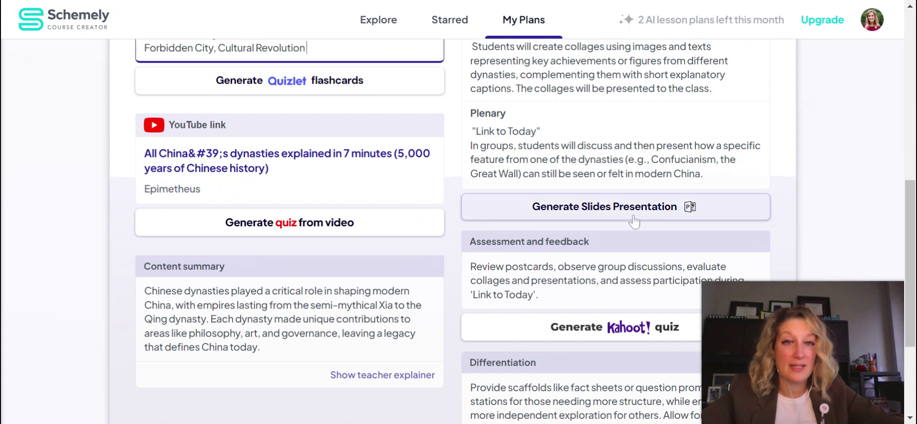
{"action": "scroll", "coordinate": [355, 158], "scroll_direction": "down", "scroll_amount": 2}
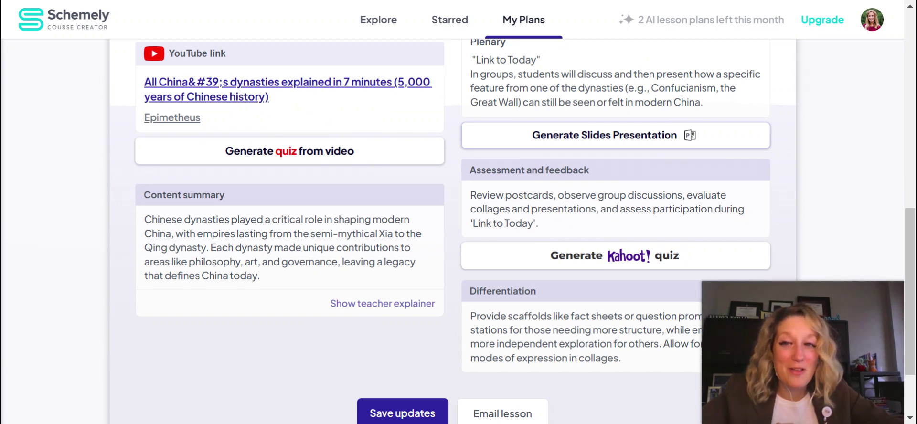
{"action": "scroll", "coordinate": [286, 248], "scroll_direction": "down", "scroll_amount": 3}
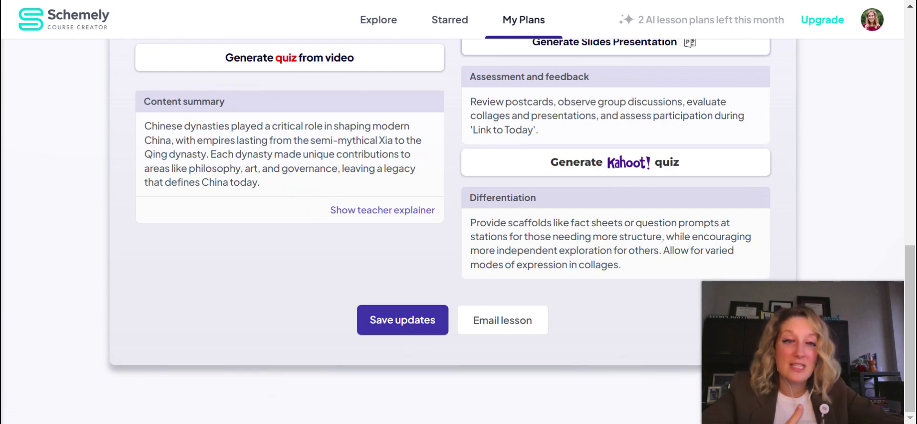
{"action": "scroll", "coordinate": [316, 363], "scroll_direction": "up", "scroll_amount": 6}
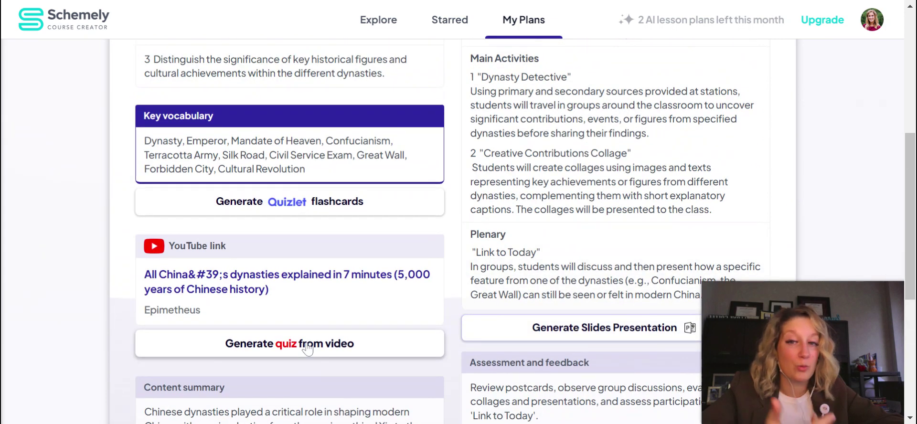
{"action": "left_click", "coordinate": [295, 207]}
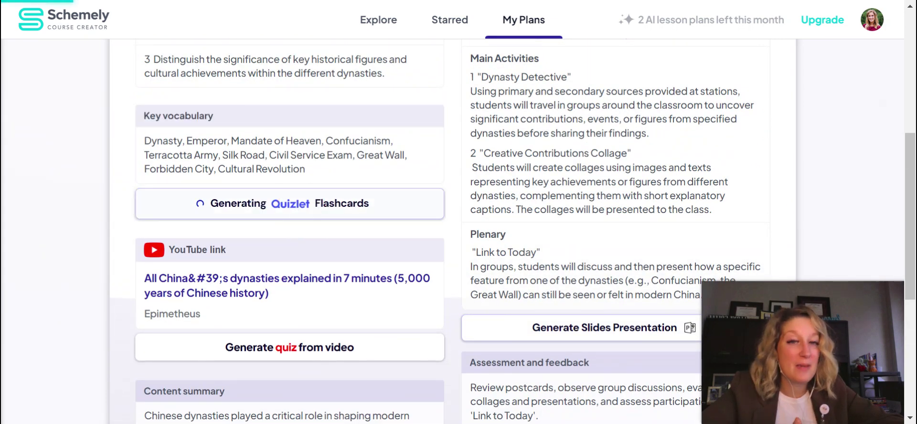